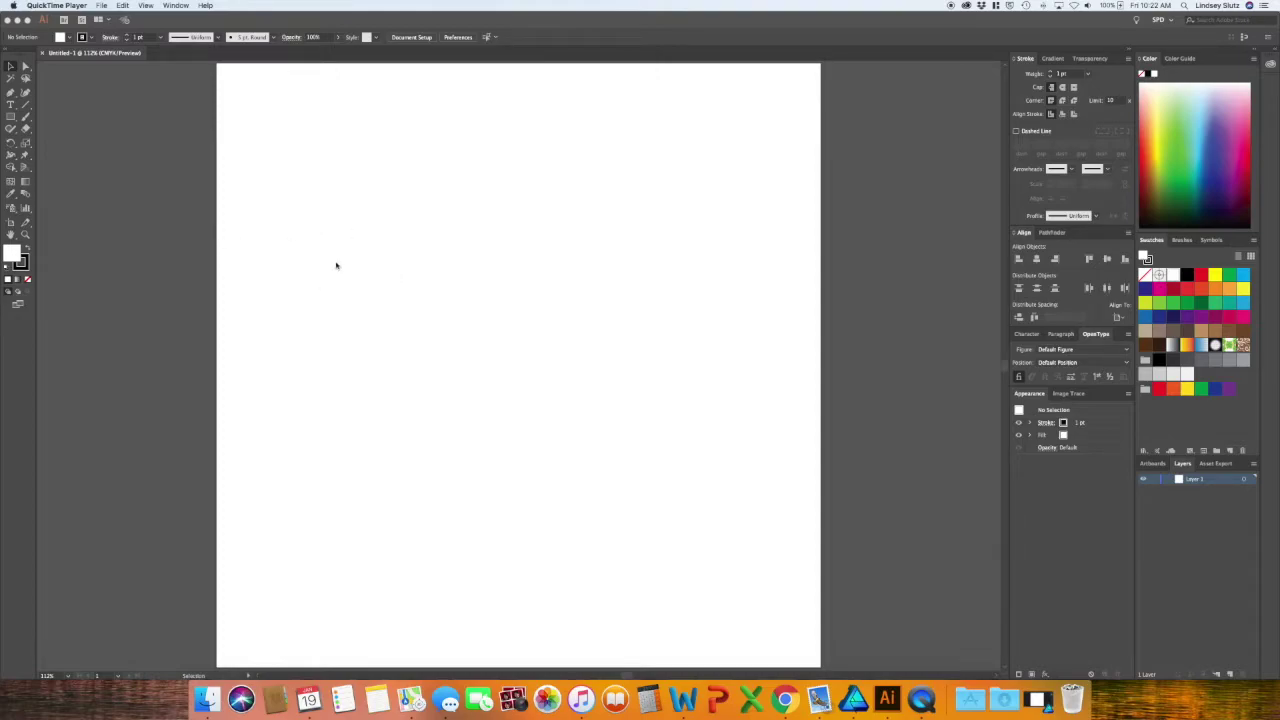
# - Paint a looping curve crossed by vertical and horizontal Blob Brush strokes, then select the drawing
pyautogui.click(26, 118)
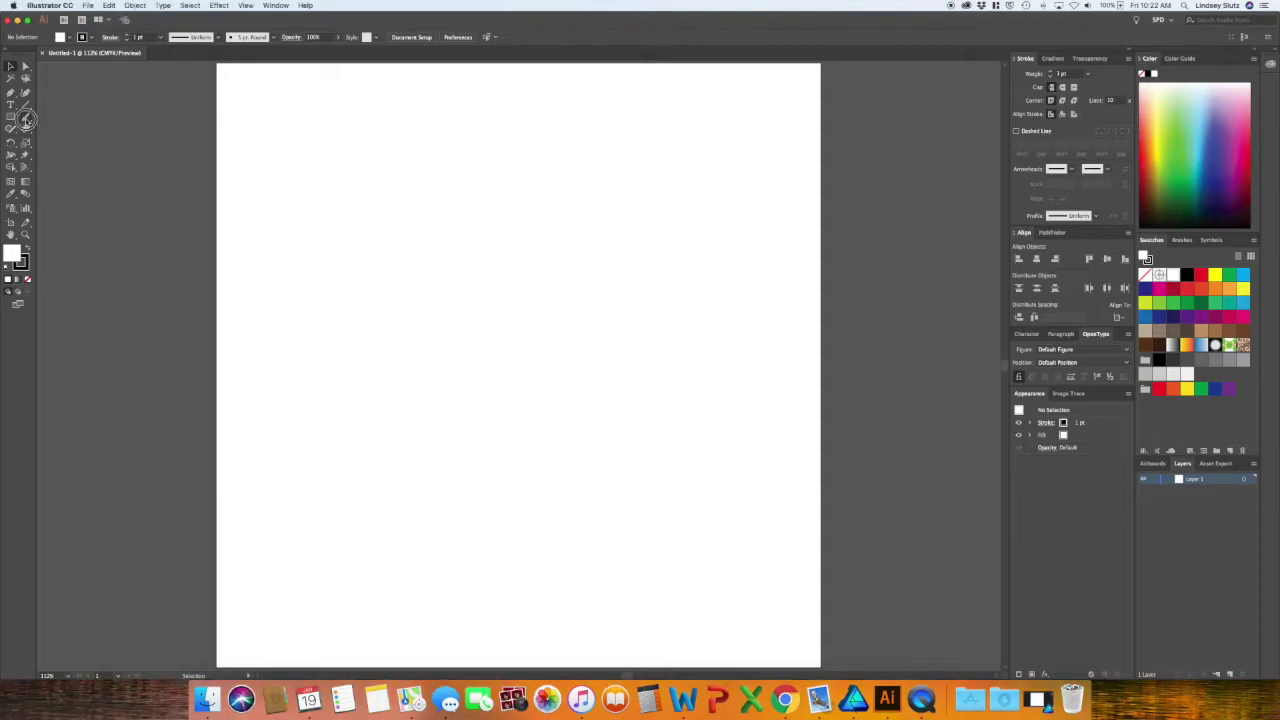
pyautogui.moveTo(26, 118); pyautogui.dragTo(51, 125)
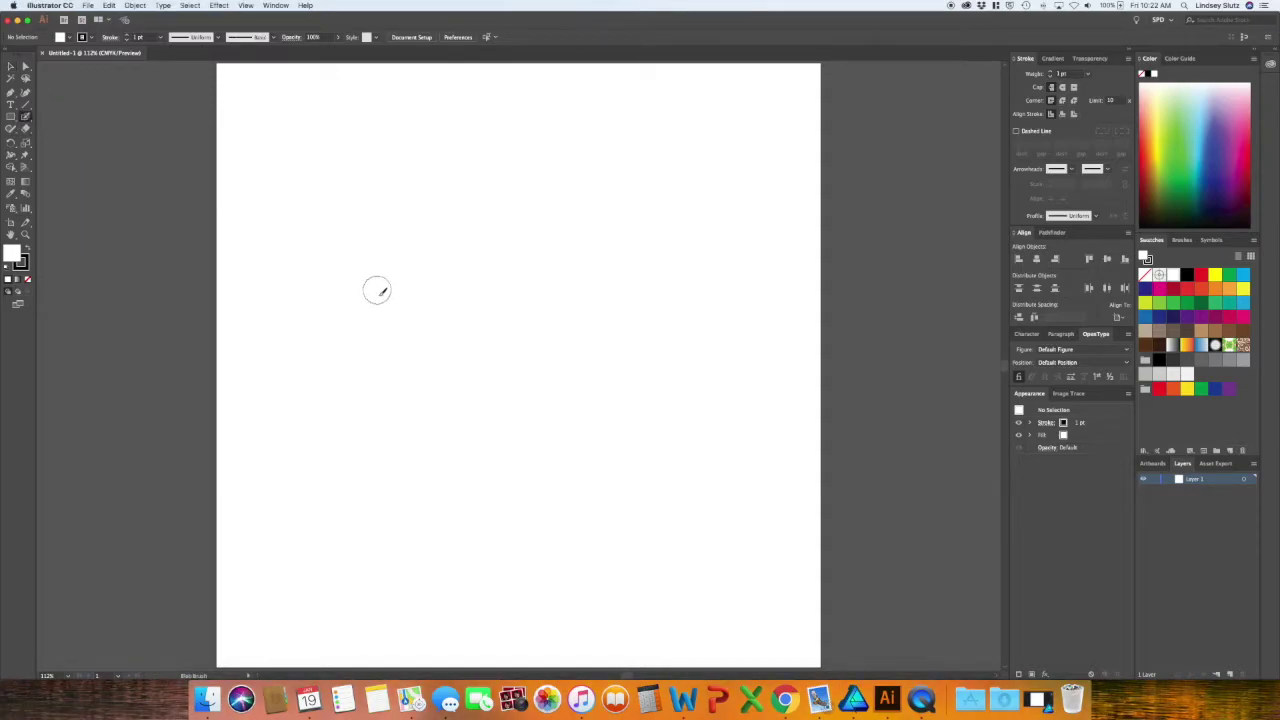
pyautogui.moveTo(383, 394)
pyautogui.mouseDown()
pyautogui.moveTo(493, 300)
pyautogui.moveTo(699, 262)
pyautogui.moveTo(670, 255)
pyautogui.moveTo(643, 424)
pyautogui.moveTo(598, 488)
pyautogui.mouseUp()
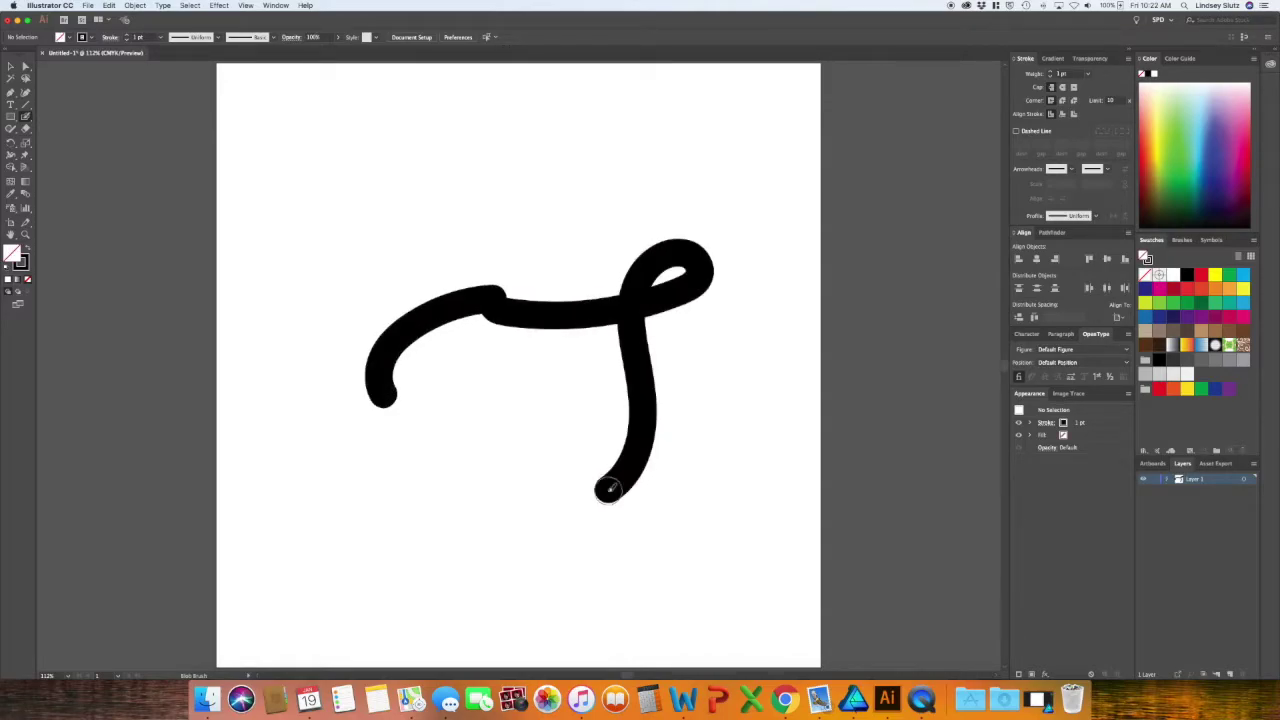
pyautogui.moveTo(541, 421); pyautogui.dragTo(746, 453)
pyautogui.moveTo(551, 240)
pyautogui.mouseDown()
pyautogui.moveTo(583, 309)
pyautogui.moveTo(603, 513)
pyautogui.mouseUp()
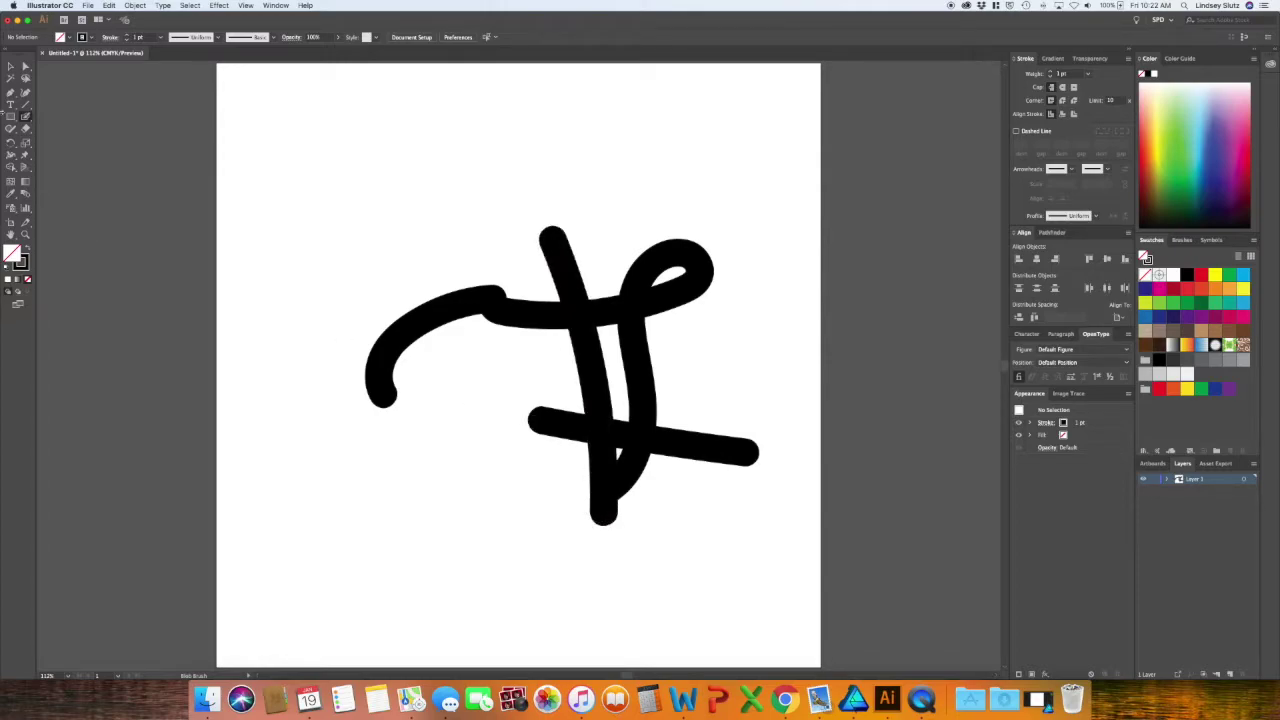
pyautogui.click(11, 66)
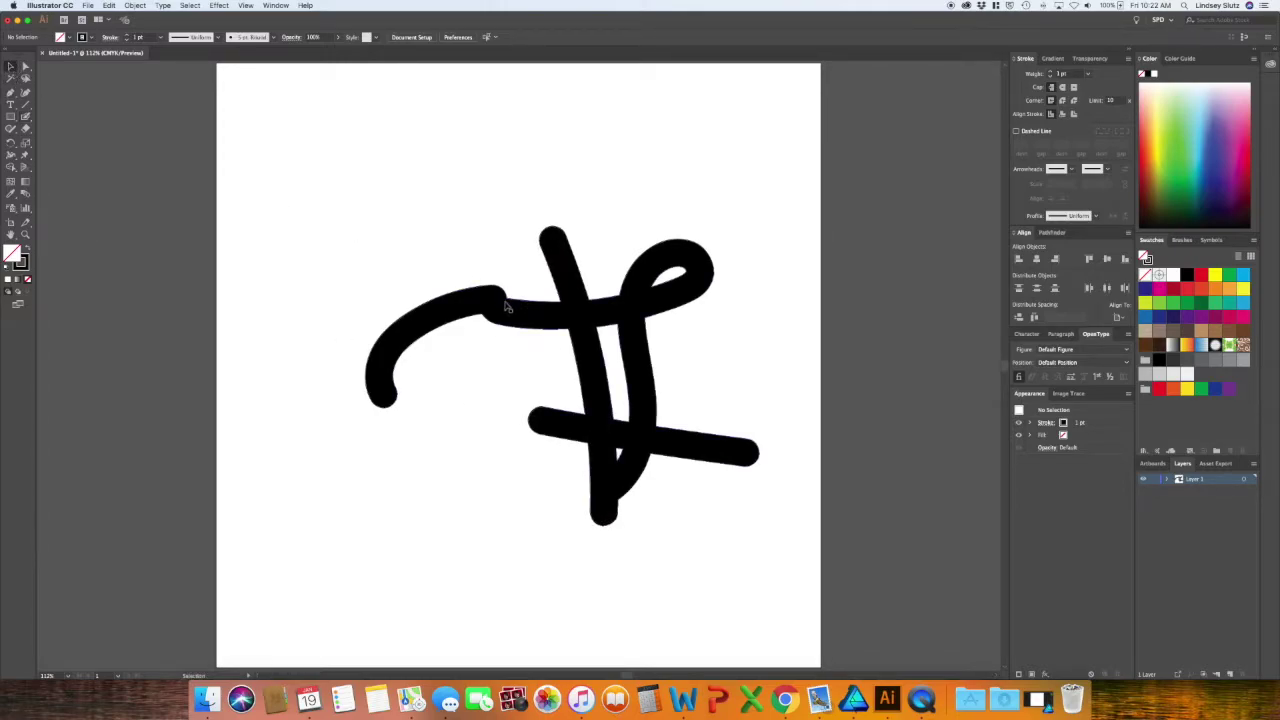
pyautogui.click(628, 322)
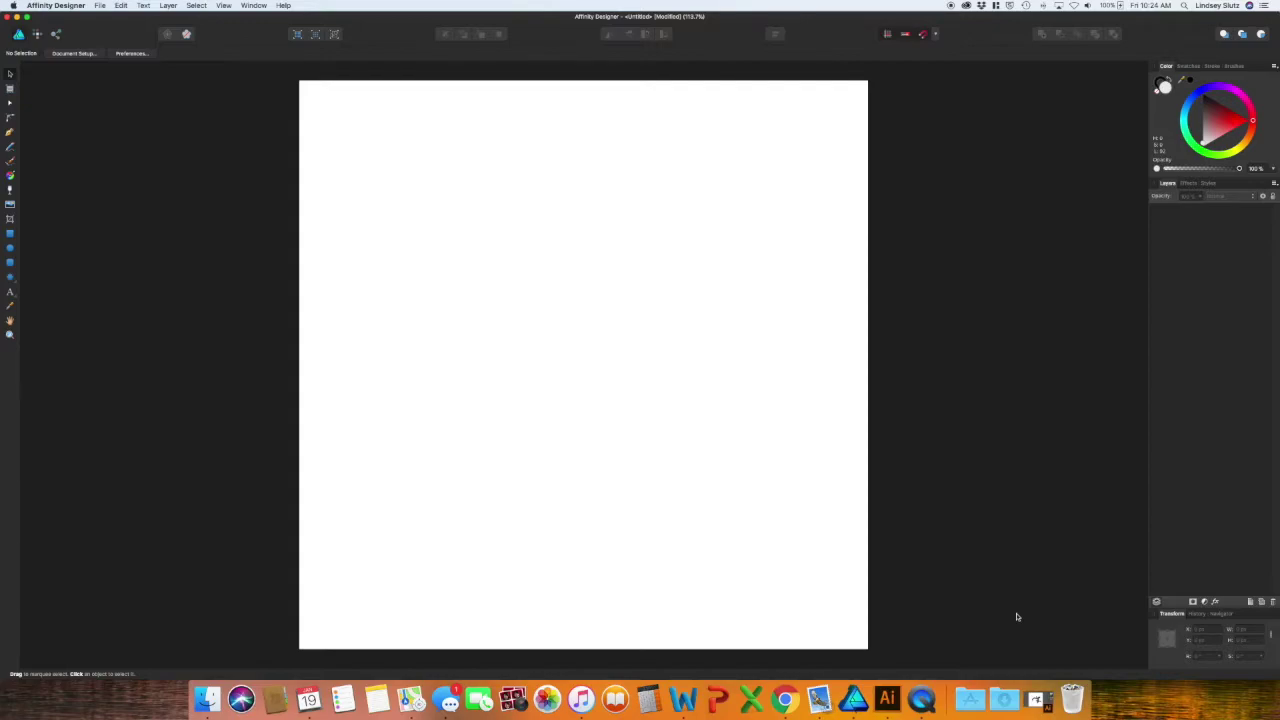
# - Paint a thick black wavy stroke with the Paint Brush and select it
pyautogui.click(12, 161)
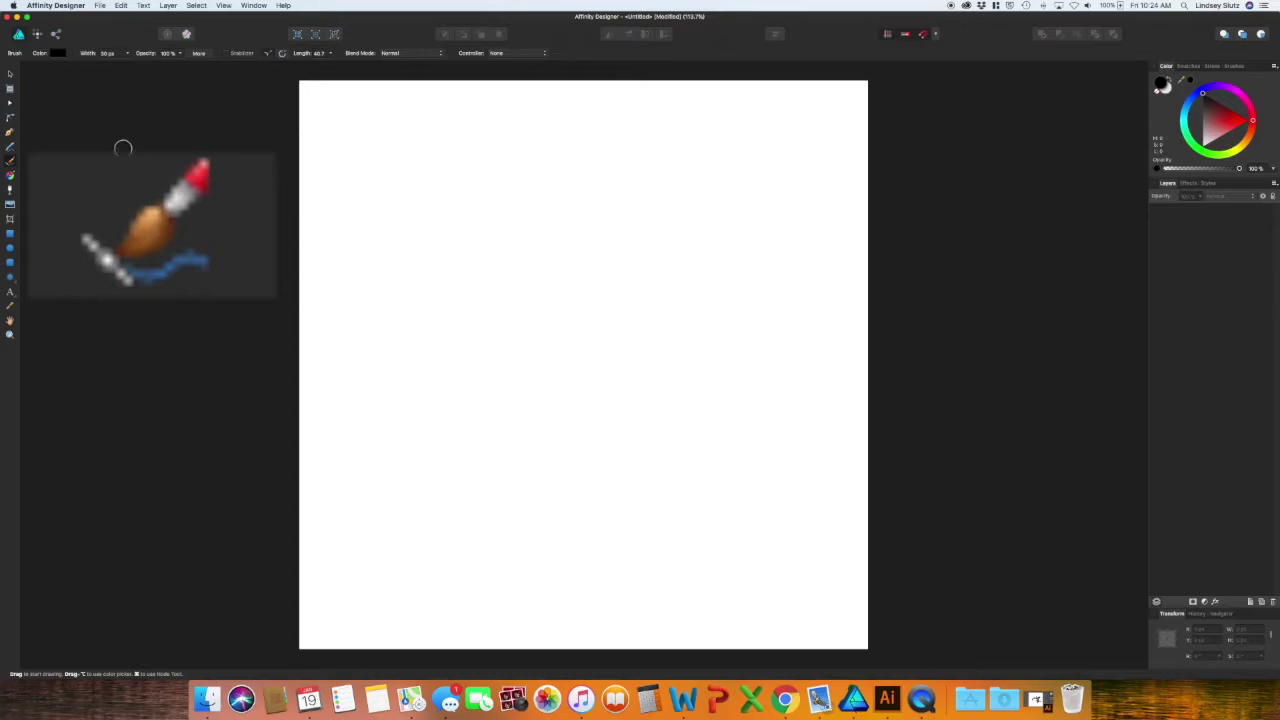
pyautogui.moveTo(375, 228)
pyautogui.mouseDown()
pyautogui.moveTo(429, 272)
pyautogui.moveTo(569, 247)
pyautogui.moveTo(545, 210)
pyautogui.moveTo(581, 245)
pyautogui.moveTo(563, 330)
pyautogui.moveTo(671, 319)
pyautogui.mouseUp()
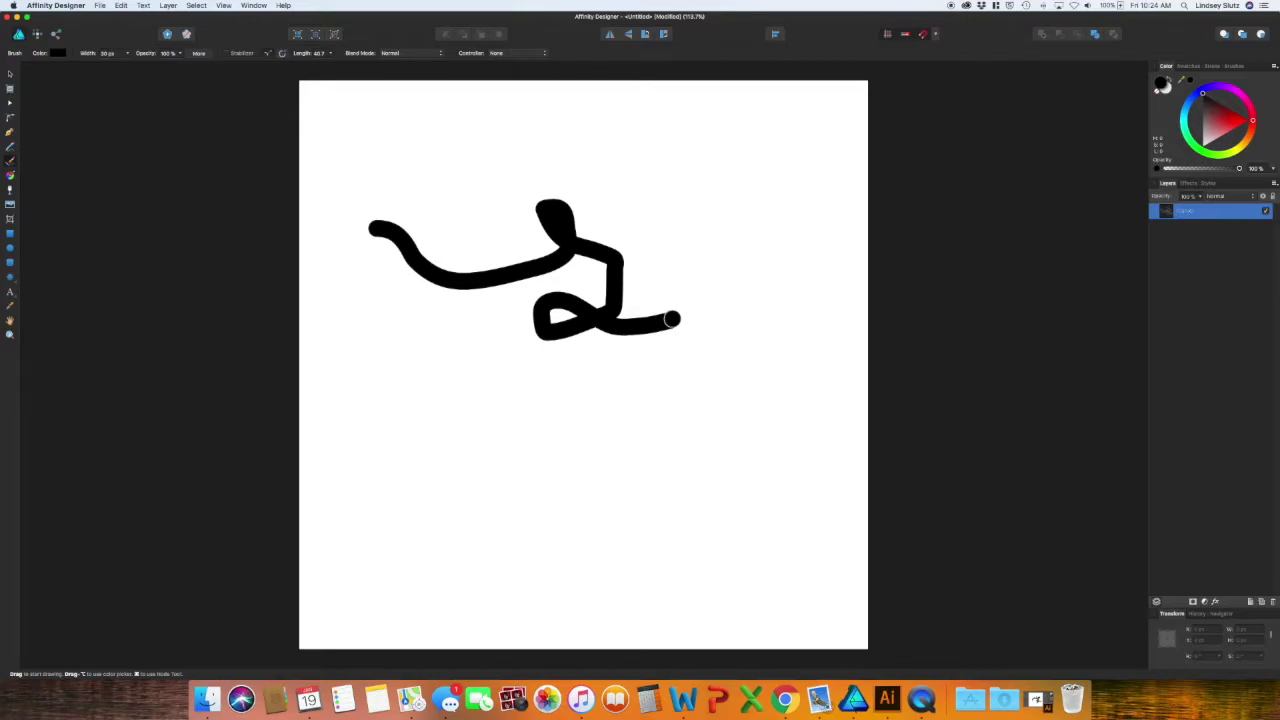
pyautogui.click(10, 74)
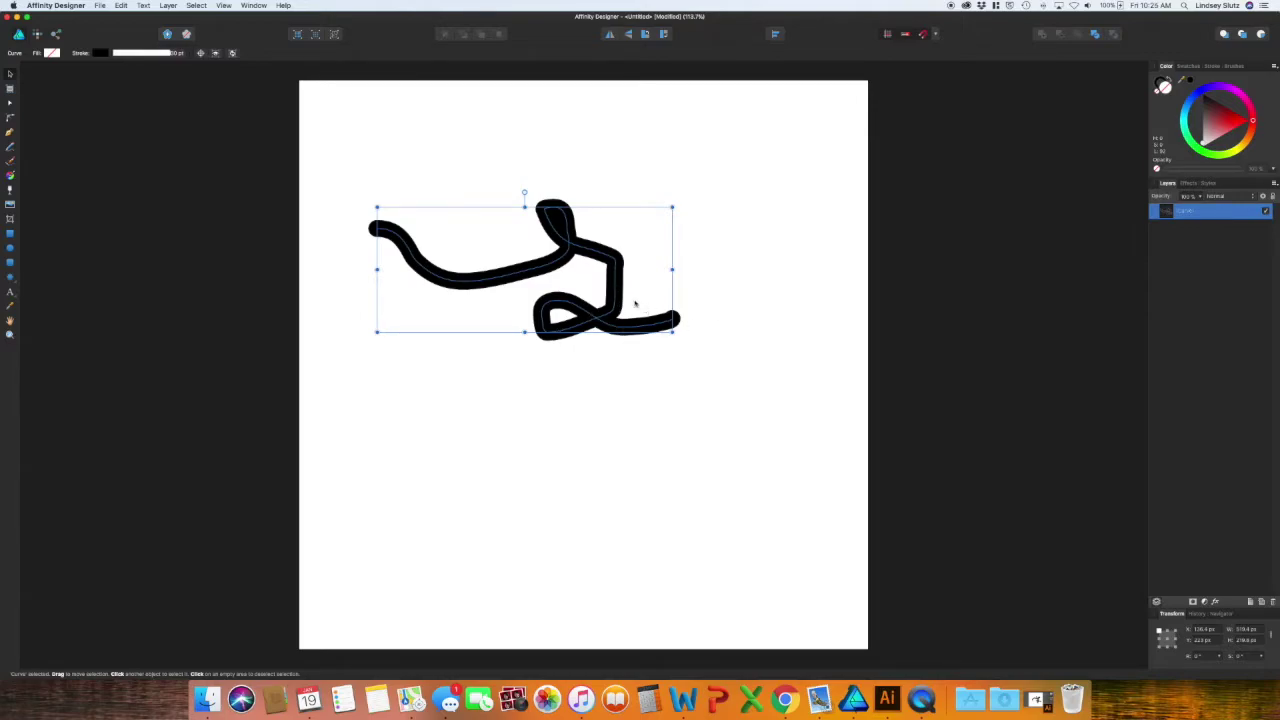
# - Thin the wavy stroke's width to 9 pt, view its Pressure curve, and deselect it
pyautogui.click(155, 53)
pyautogui.moveTo(149, 86)
pyautogui.mouseDown()
pyautogui.moveTo(163, 85)
pyautogui.moveTo(138, 86)
pyautogui.mouseUp()
pyautogui.click(181, 158)
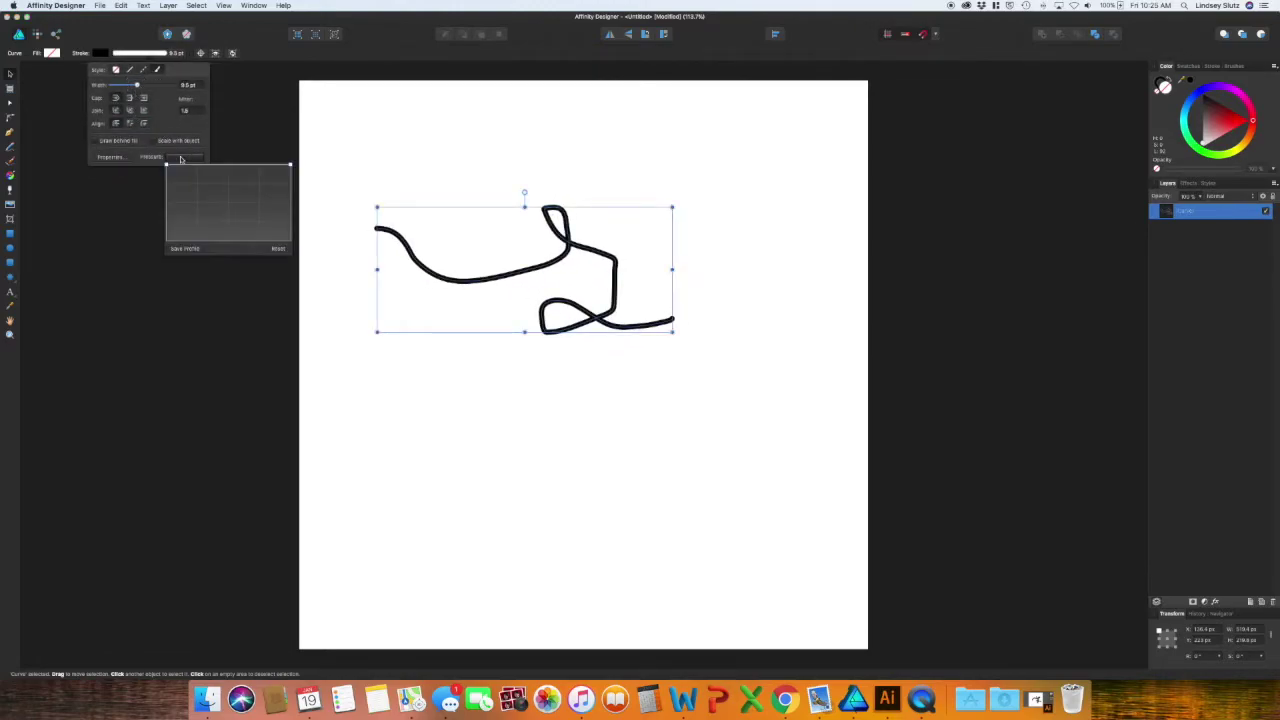
pyautogui.press('super+d')
# - Paint a vertical stroke crossing down through the wavy line and select it
pyautogui.press('b')
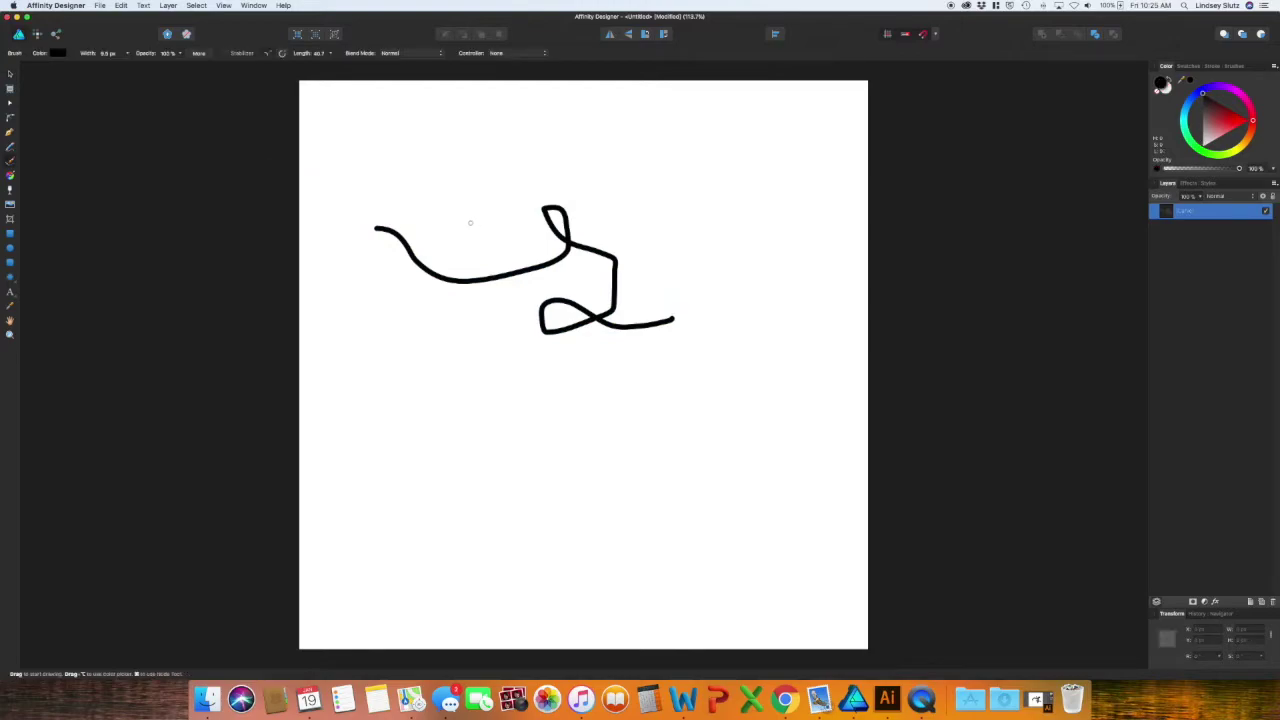
pyautogui.moveTo(470, 222)
pyautogui.mouseDown()
pyautogui.moveTo(500, 306)
pyautogui.moveTo(488, 340)
pyautogui.mouseUp()
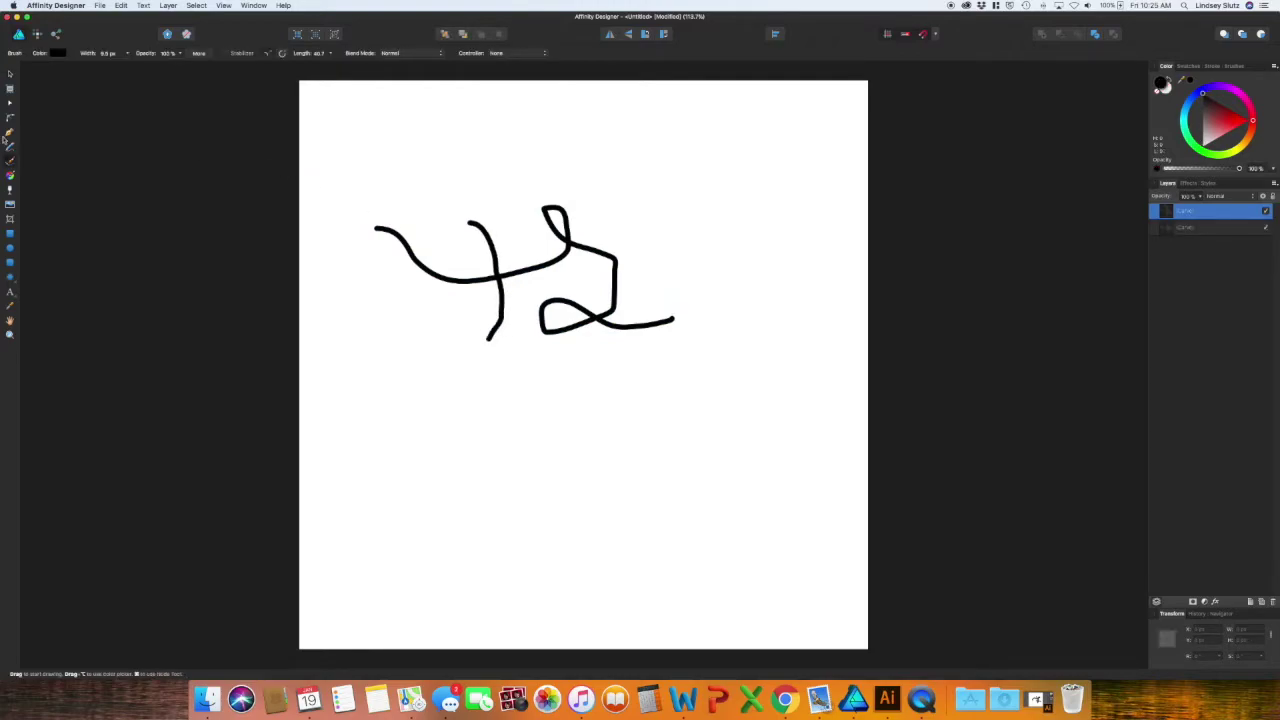
pyautogui.click(10, 74)
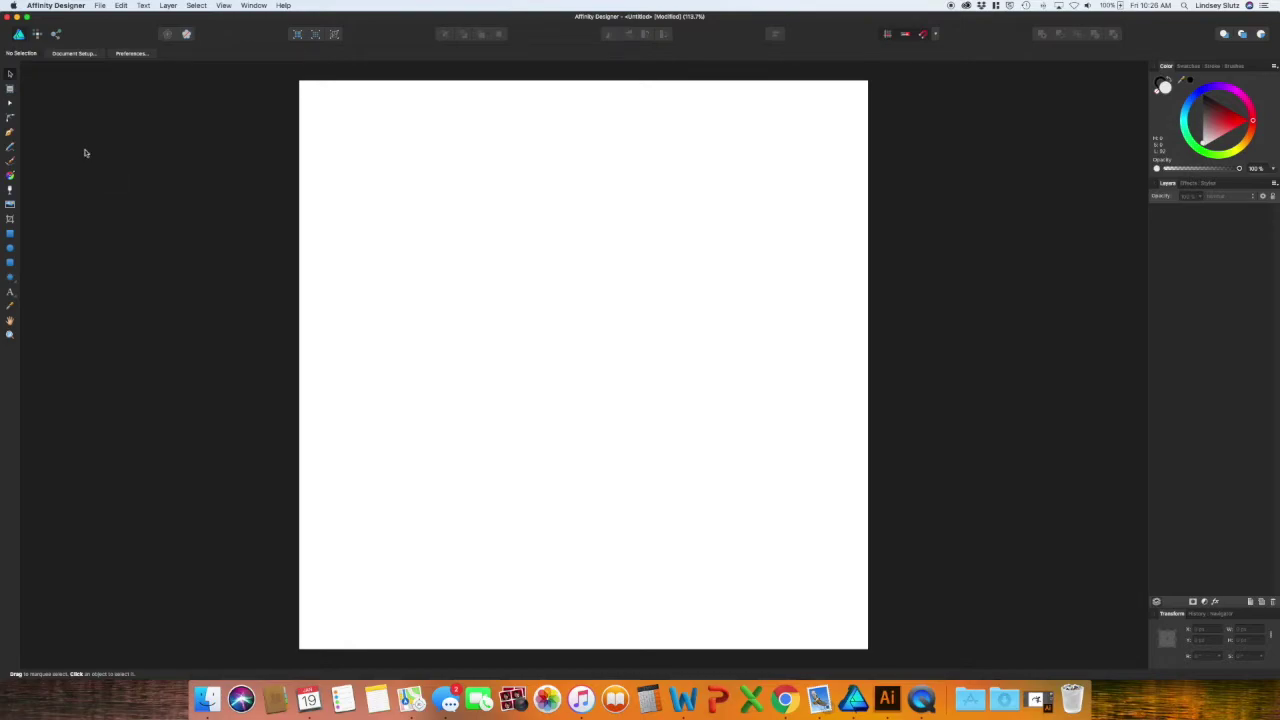
# - Widen the Paintbrush width and paint a thick black blob near the page centre
pyautogui.click(10, 162)
pyautogui.click(128, 54)
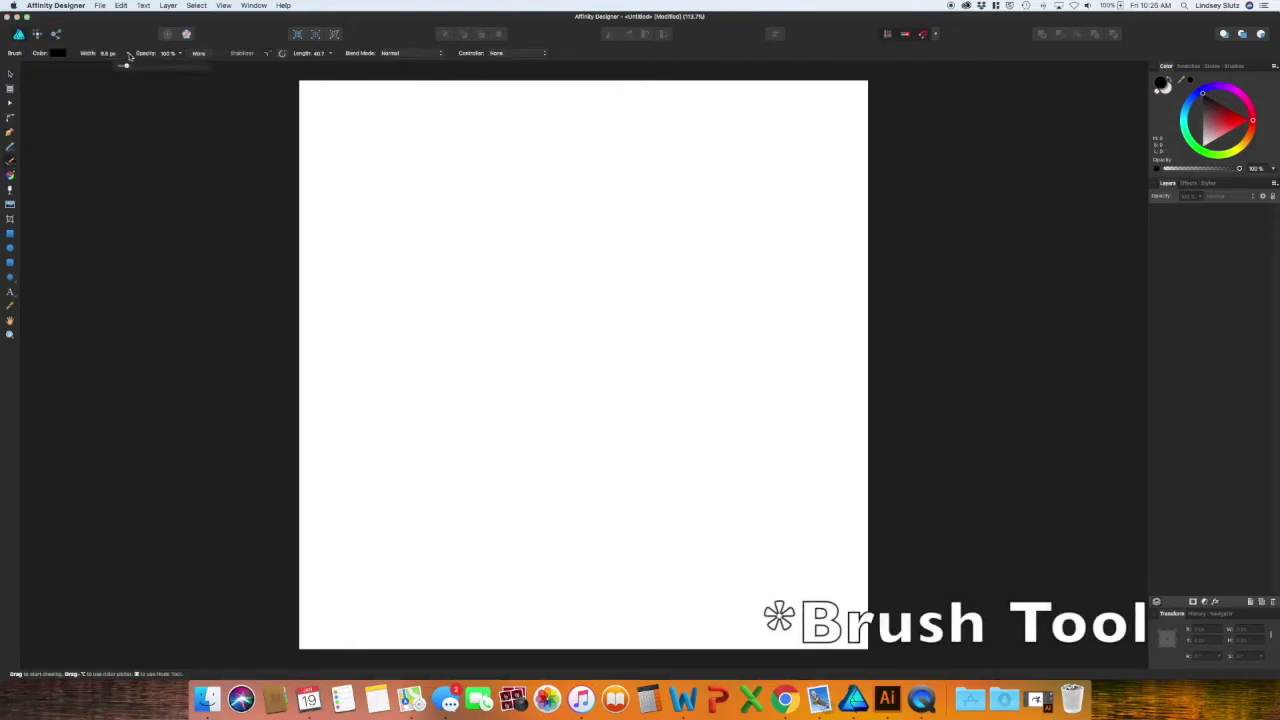
pyautogui.moveTo(131, 68); pyautogui.dragTo(158, 65)
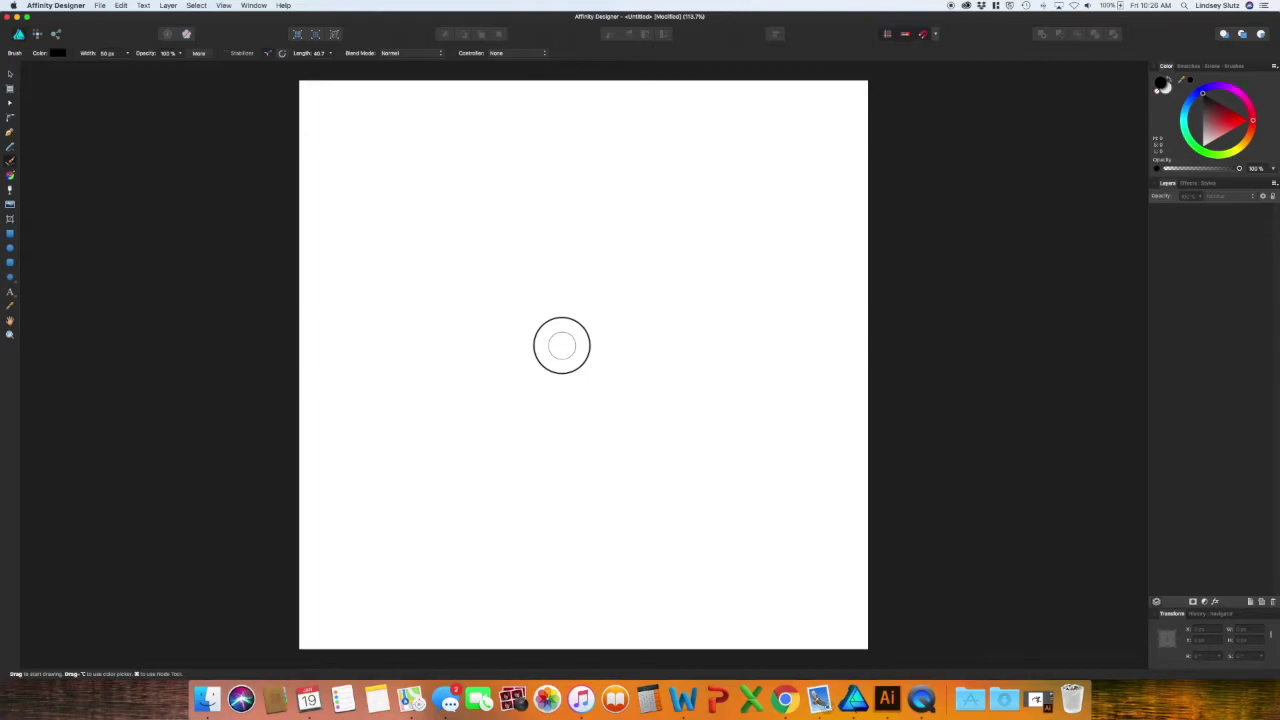
pyautogui.moveTo(560, 343)
pyautogui.mouseDown()
pyautogui.moveTo(560, 366)
pyautogui.moveTo(584, 367)
pyautogui.moveTo(571, 337)
pyautogui.moveTo(563, 354)
pyautogui.moveTo(576, 349)
pyautogui.mouseUp()
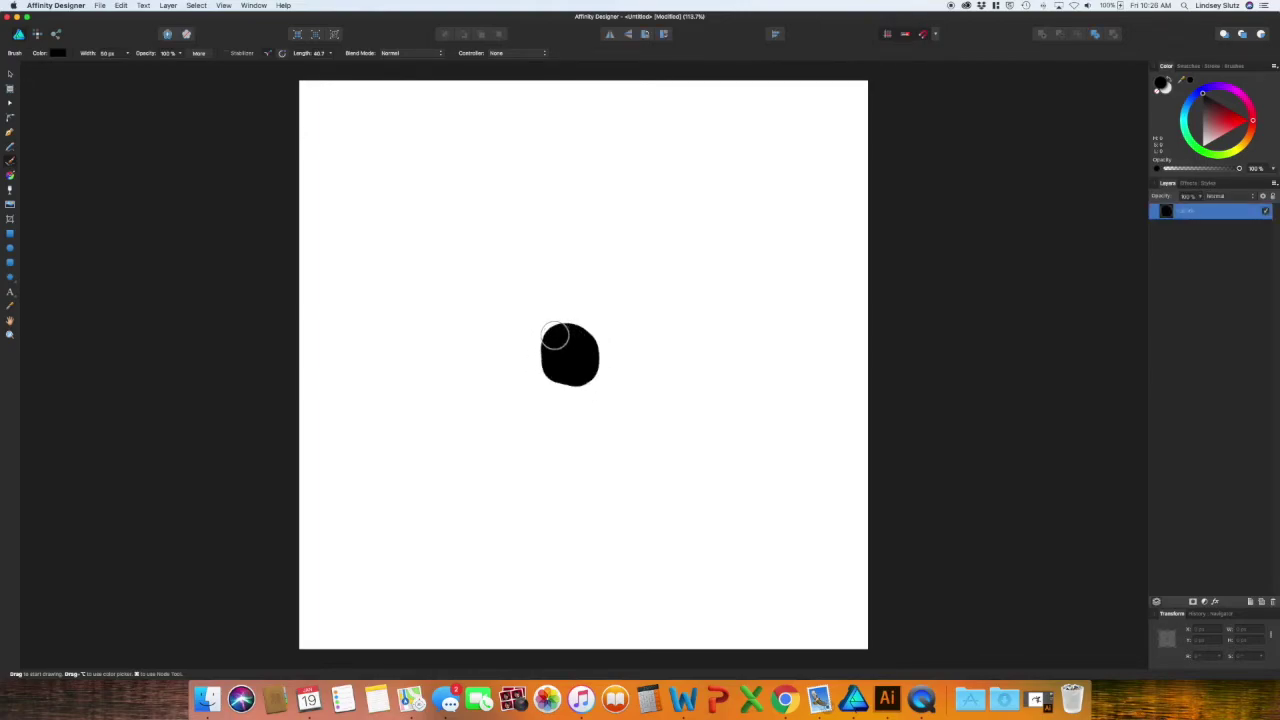
# - Paint trial handle loops above the blob at about 20 px, then undo them
pyautogui.press('[')
pyautogui.press('[')
pyautogui.press('[')
pyautogui.press('[')
pyautogui.press('[')
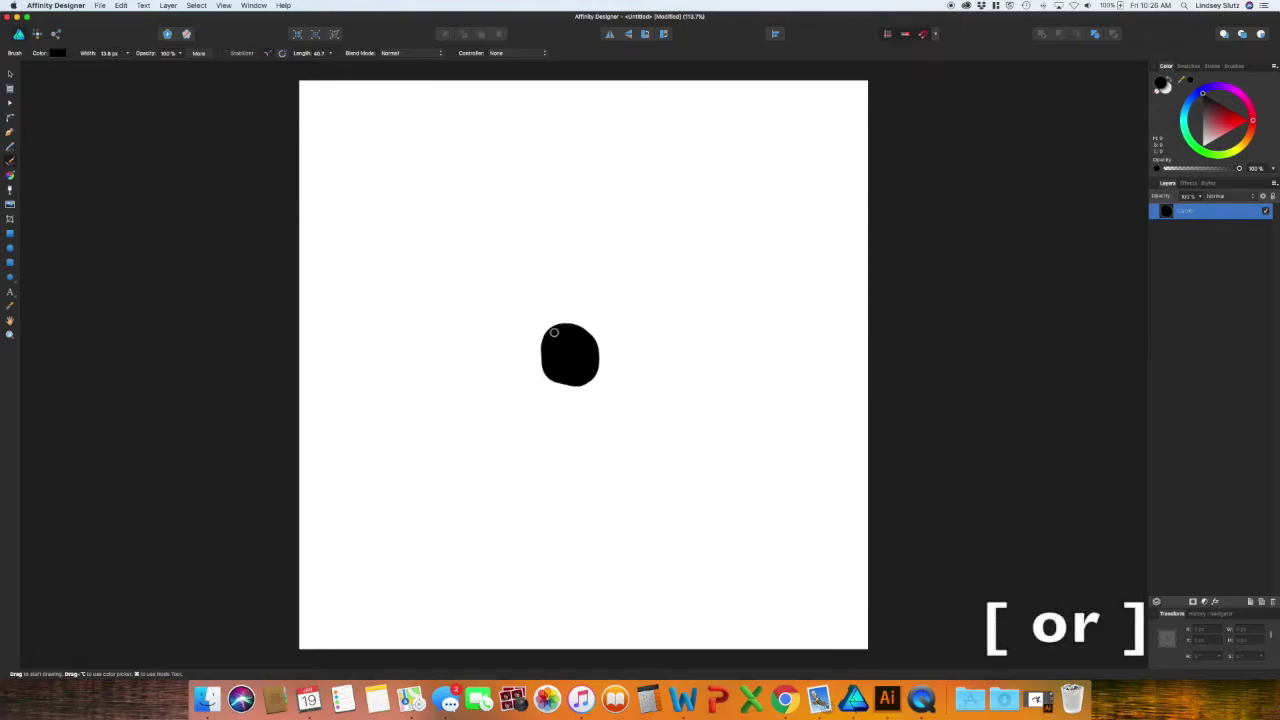
pyautogui.press(']')
pyautogui.press(']')
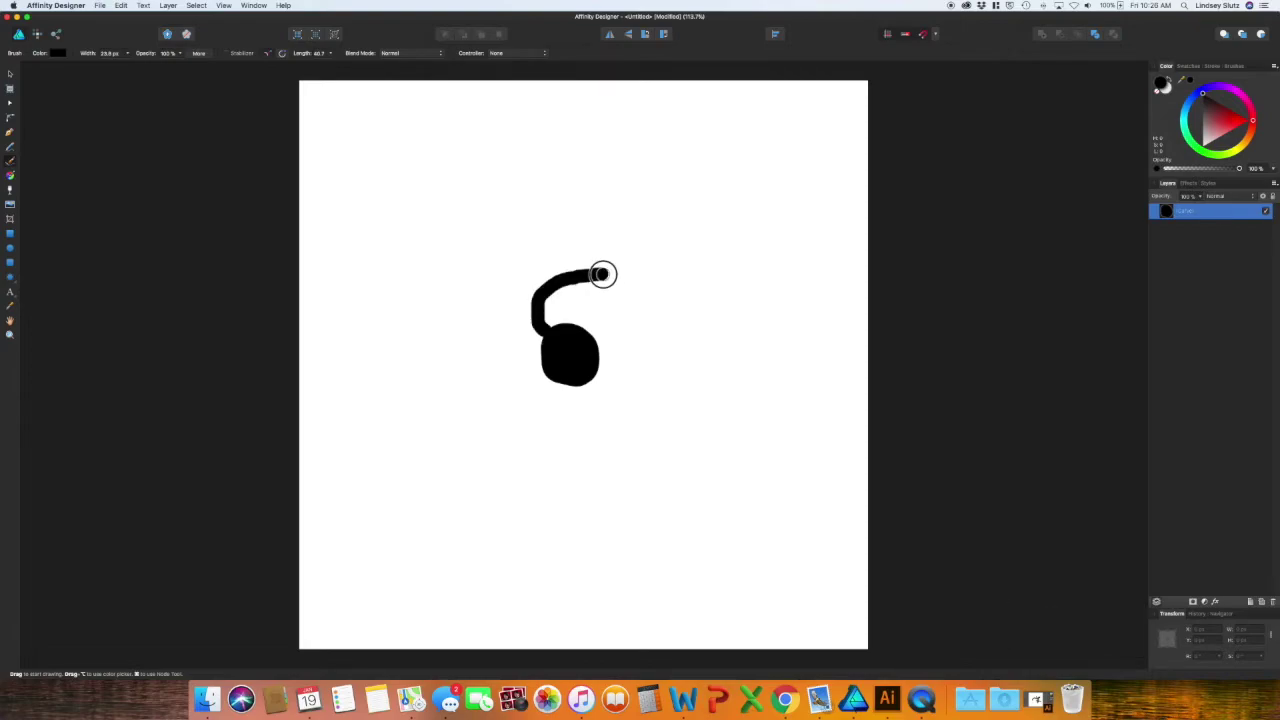
pyautogui.moveTo(602, 274)
pyautogui.mouseDown()
pyautogui.moveTo(606, 314)
pyautogui.moveTo(586, 345)
pyautogui.mouseUp()
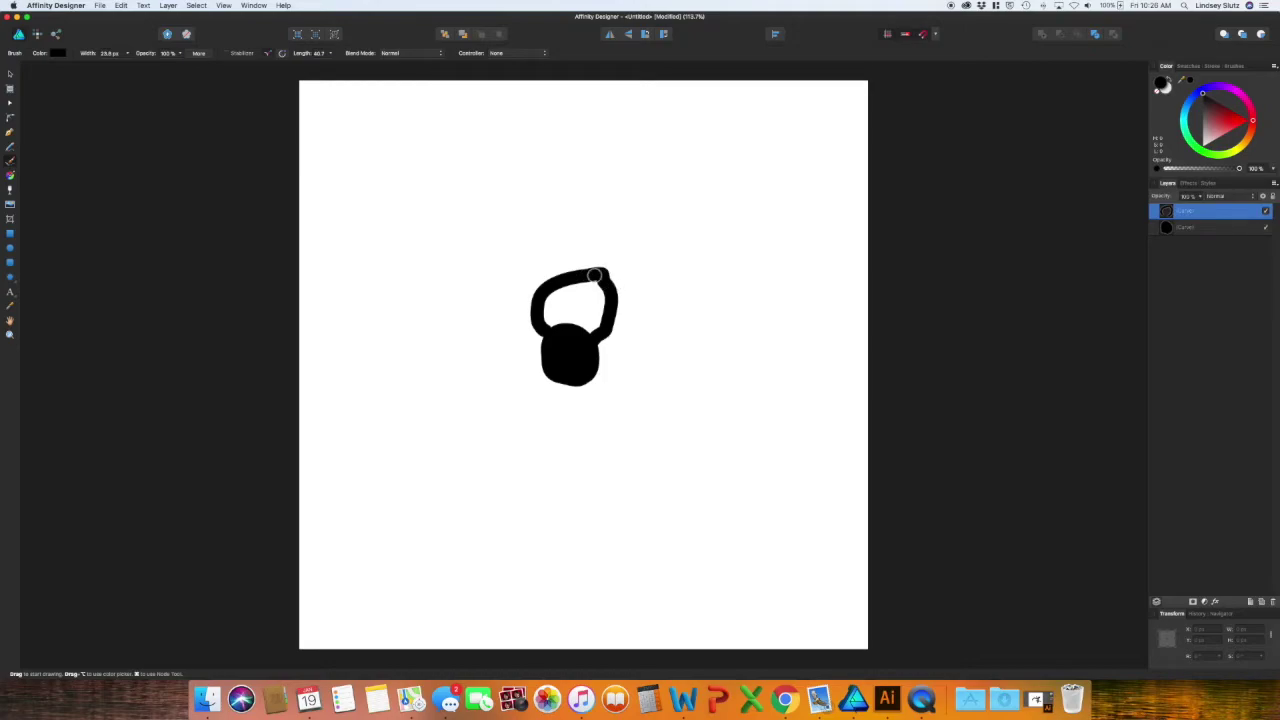
pyautogui.moveTo(594, 275); pyautogui.dragTo(615, 296)
pyautogui.press('super+z')
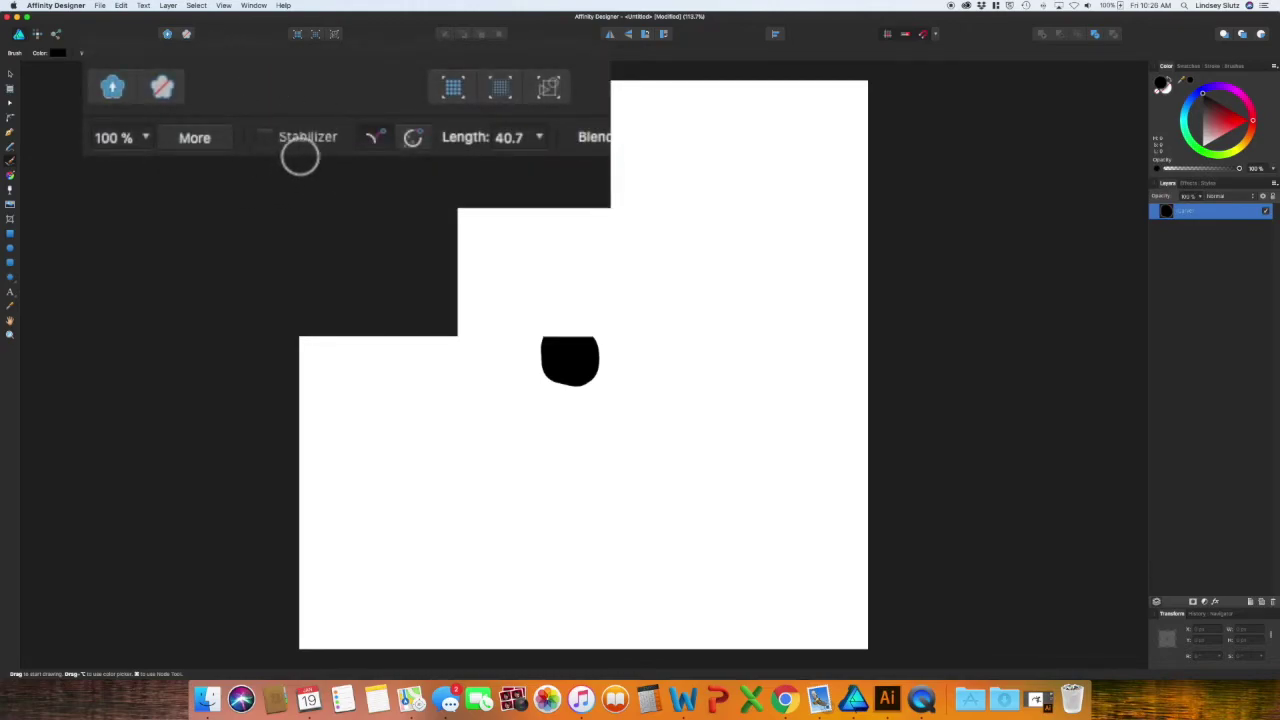
pyautogui.click(227, 53)
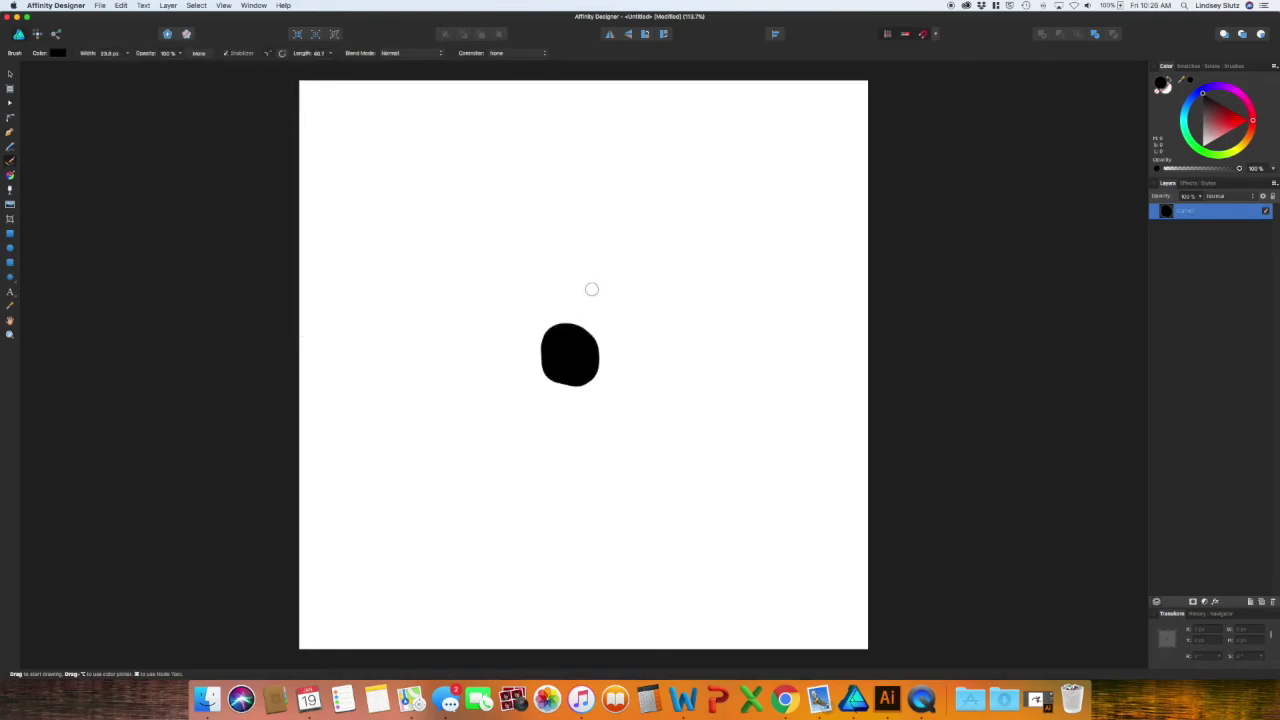
# - Paint looping petal outlines around the centre blob, redrawing the misdrawn left petal and bottom arc
pyautogui.moveTo(562, 326)
pyautogui.mouseDown()
pyautogui.moveTo(606, 298)
pyautogui.moveTo(650, 301)
pyautogui.moveTo(606, 381)
pyautogui.moveTo(570, 365)
pyautogui.moveTo(600, 418)
pyautogui.moveTo(575, 456)
pyautogui.moveTo(508, 420)
pyautogui.moveTo(560, 355)
pyautogui.mouseUp()
pyautogui.moveTo(560, 355)
pyautogui.mouseDown()
pyautogui.moveTo(466, 349)
pyautogui.moveTo(548, 325)
pyautogui.mouseUp()
pyautogui.moveTo(500, 272)
pyautogui.mouseDown()
pyautogui.moveTo(538, 210)
pyautogui.moveTo(697, 251)
pyautogui.moveTo(686, 386)
pyautogui.moveTo(543, 491)
pyautogui.moveTo(436, 258)
pyautogui.moveTo(512, 220)
pyautogui.mouseUp()
pyautogui.moveTo(415, 335)
pyautogui.mouseDown()
pyautogui.moveTo(382, 450)
pyautogui.moveTo(480, 515)
pyautogui.moveTo(452, 518)
pyautogui.moveTo(520, 522)
pyautogui.mouseUp()
pyautogui.press('super+z')
pyautogui.moveTo(515, 508)
pyautogui.mouseDown()
pyautogui.moveTo(690, 455)
pyautogui.moveTo(750, 330)
pyautogui.moveTo(634, 177)
pyautogui.moveTo(491, 177)
pyautogui.moveTo(372, 345)
pyautogui.moveTo(378, 372)
pyautogui.mouseUp()
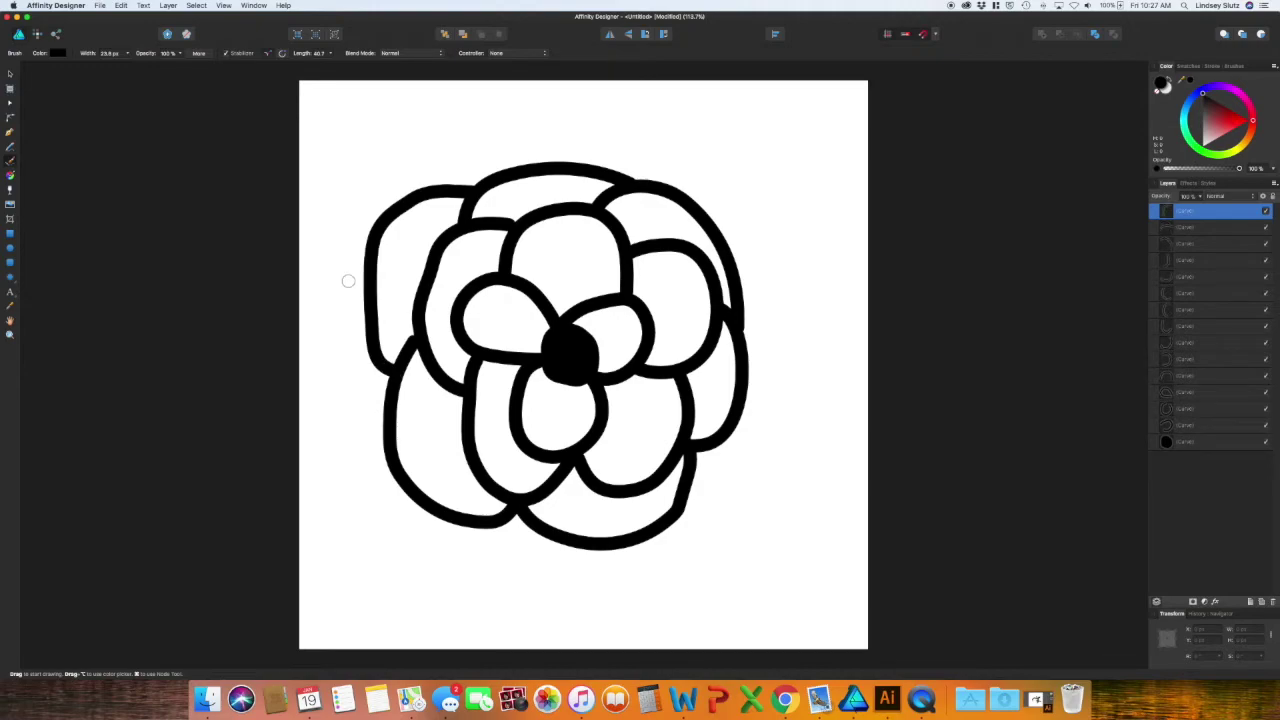
# - Marquee-select every petal stroke and the centre blob with the Move Tool
pyautogui.press('v')
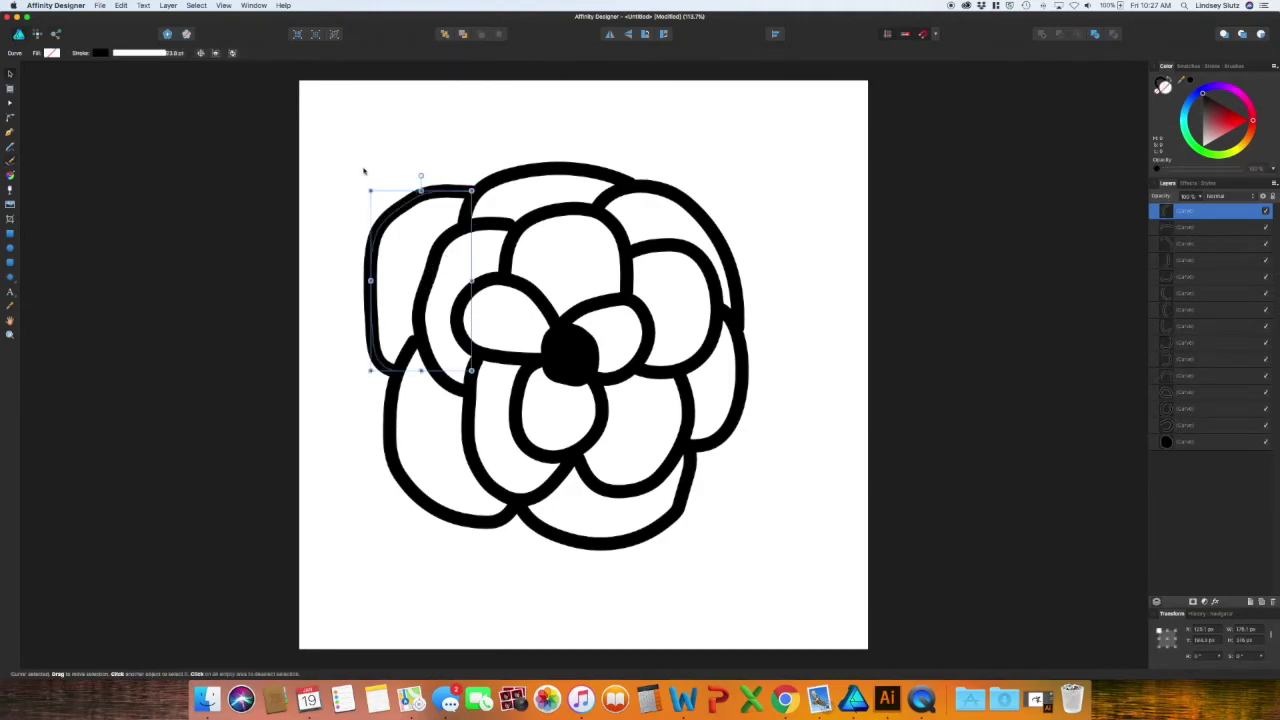
pyautogui.moveTo(312, 107); pyautogui.dragTo(850, 608)
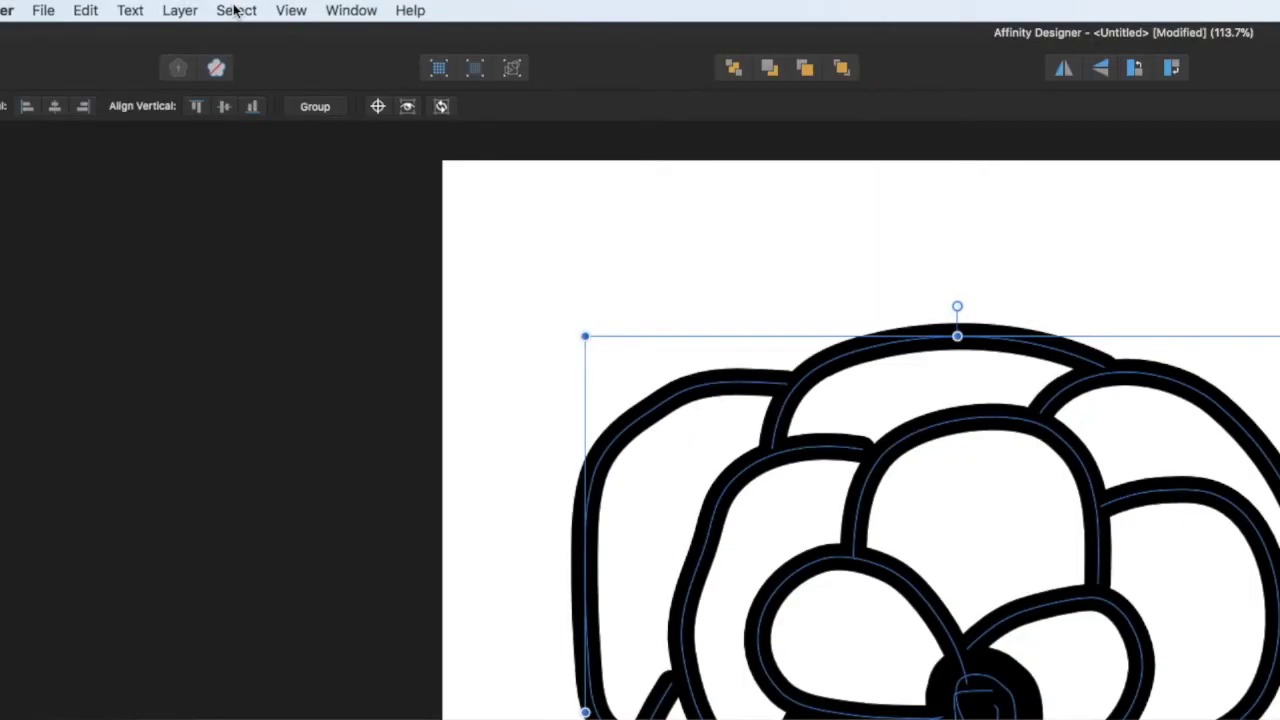
pyautogui.click(196, 5)
# - Apply Layer > Expand Stroke to the selected flower strokes
pyautogui.moveTo(173, 4)
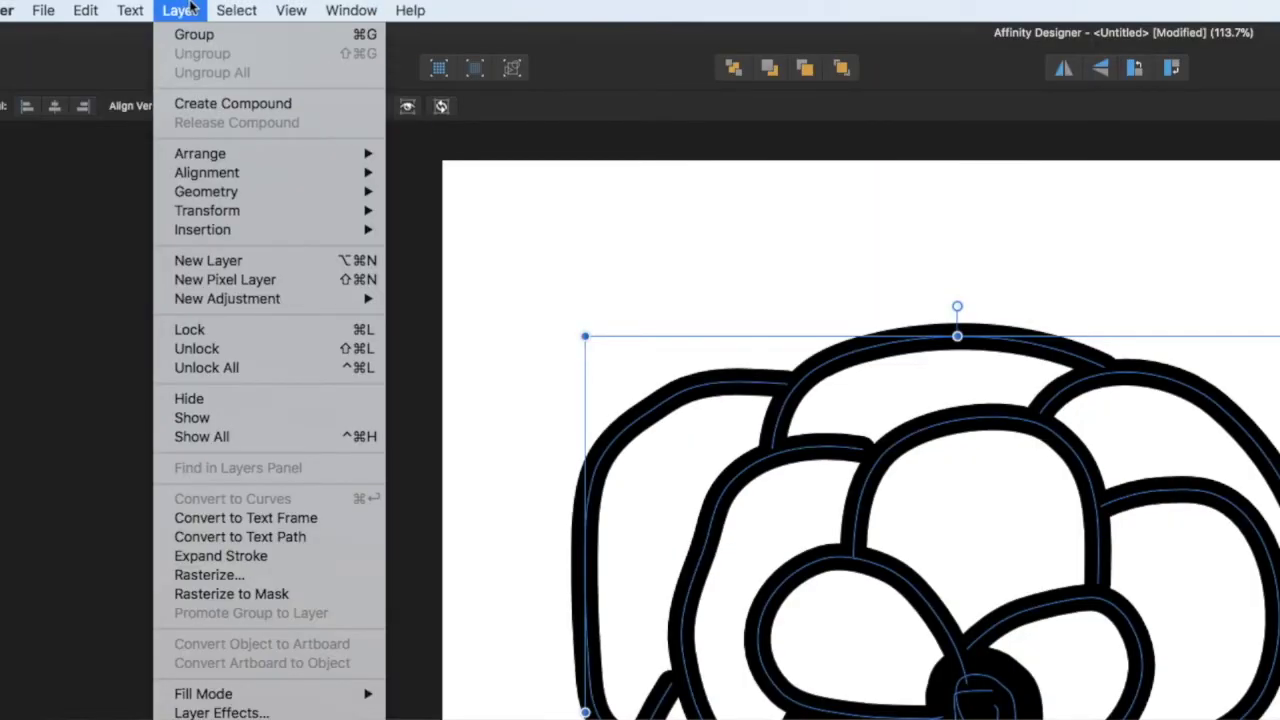
pyautogui.click(233, 558)
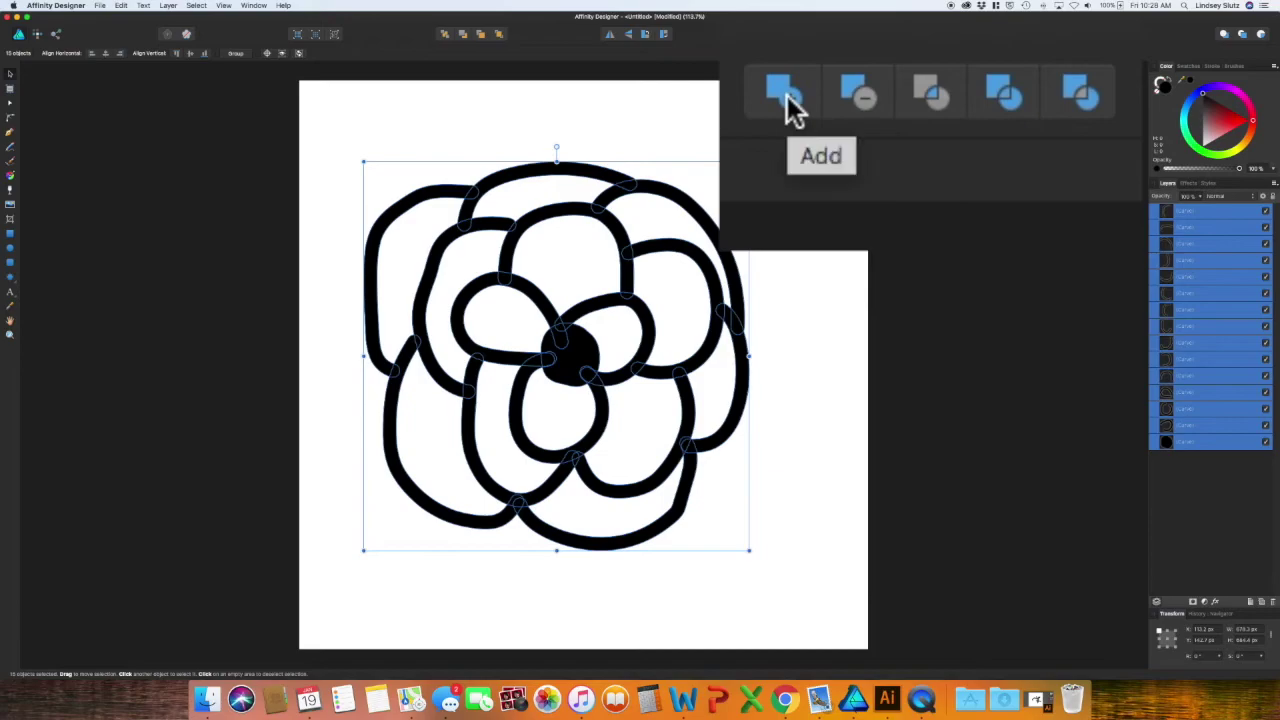
# - Merge the flower pieces with the Add boolean, nudge the shape right and scale it down
pyautogui.click(1041, 34)
pyautogui.click(789, 217)
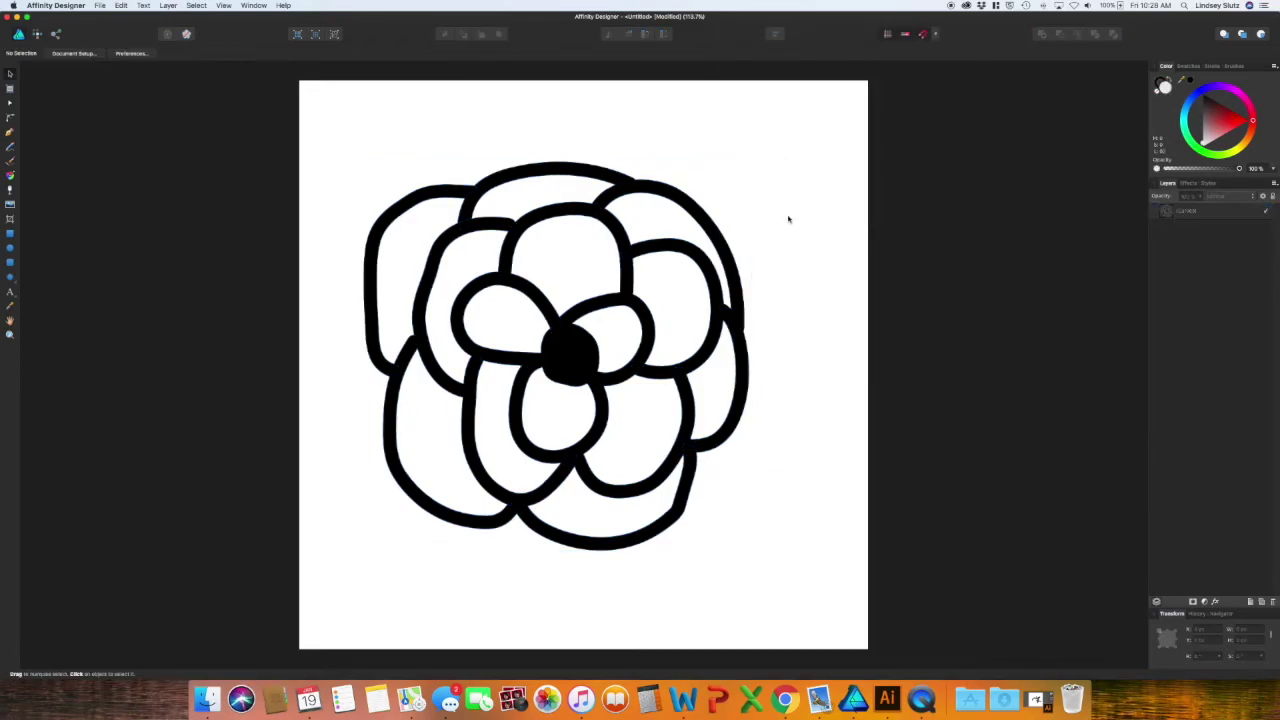
pyautogui.click(571, 372)
pyautogui.moveTo(571, 372); pyautogui.dragTo(605, 363)
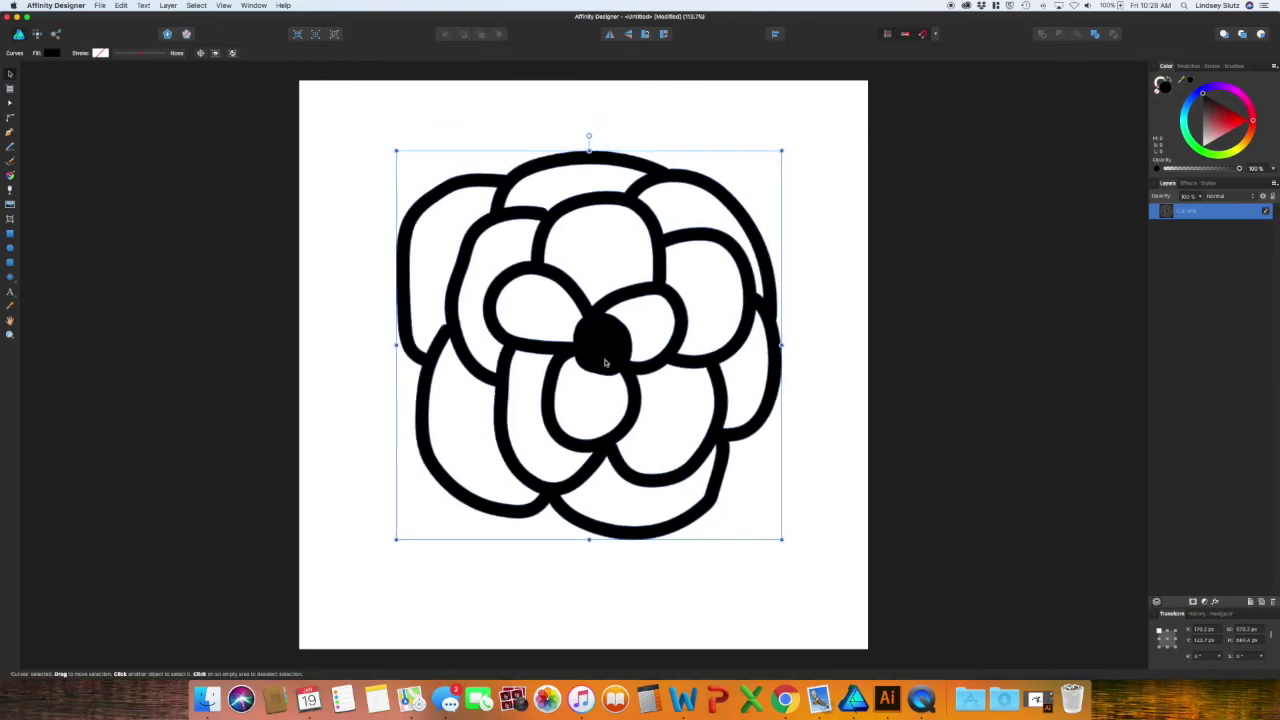
pyautogui.moveTo(782, 540); pyautogui.dragTo(669, 434)
pyautogui.click(651, 277)
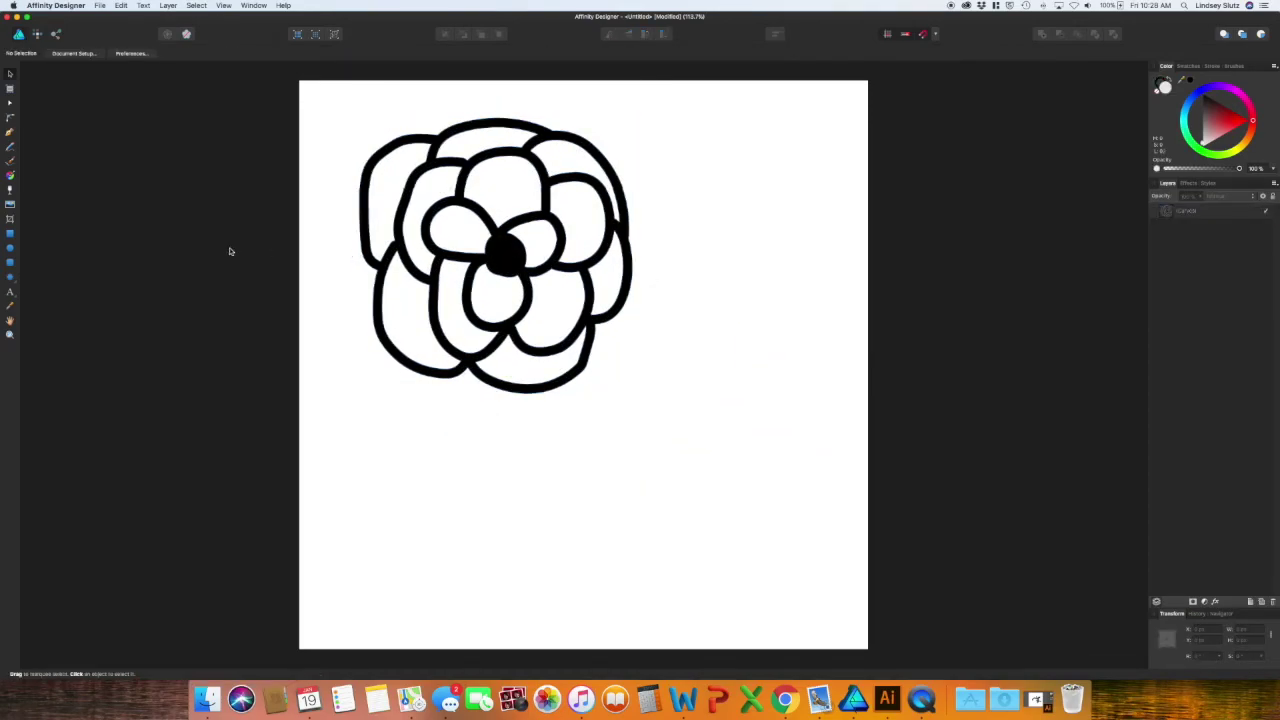
pyautogui.click(10, 161)
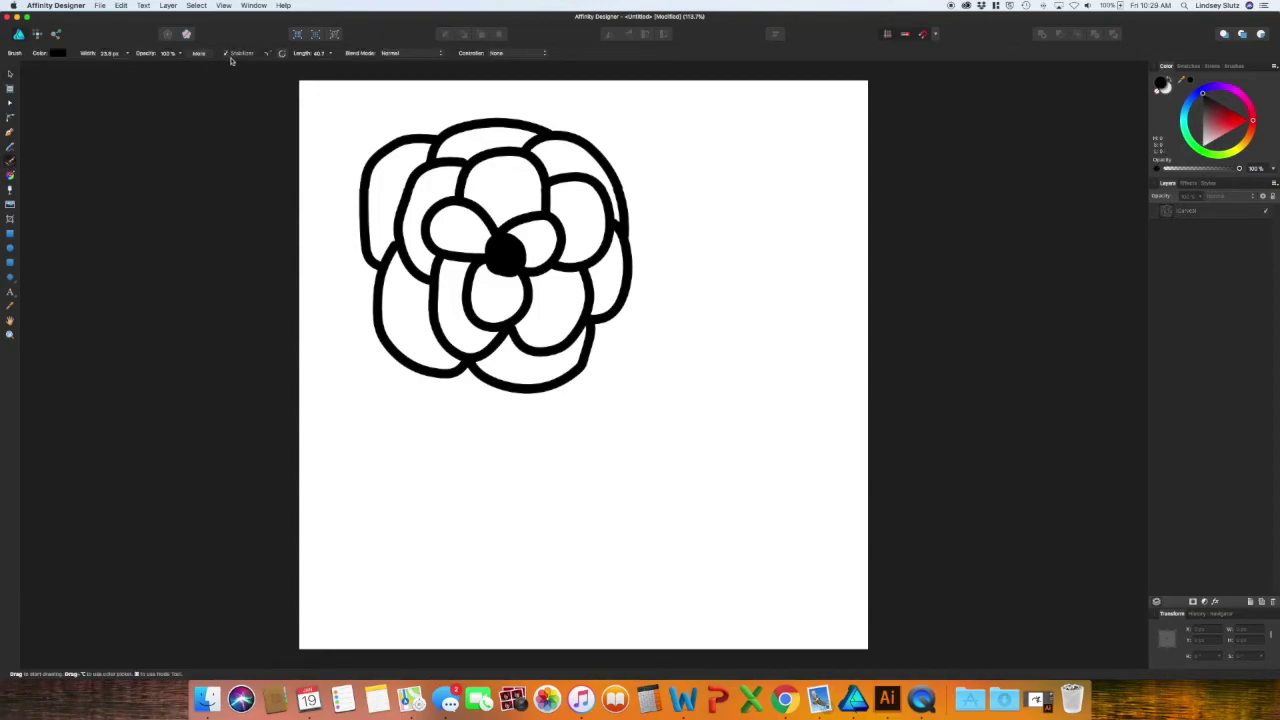
pyautogui.click(510, 54)
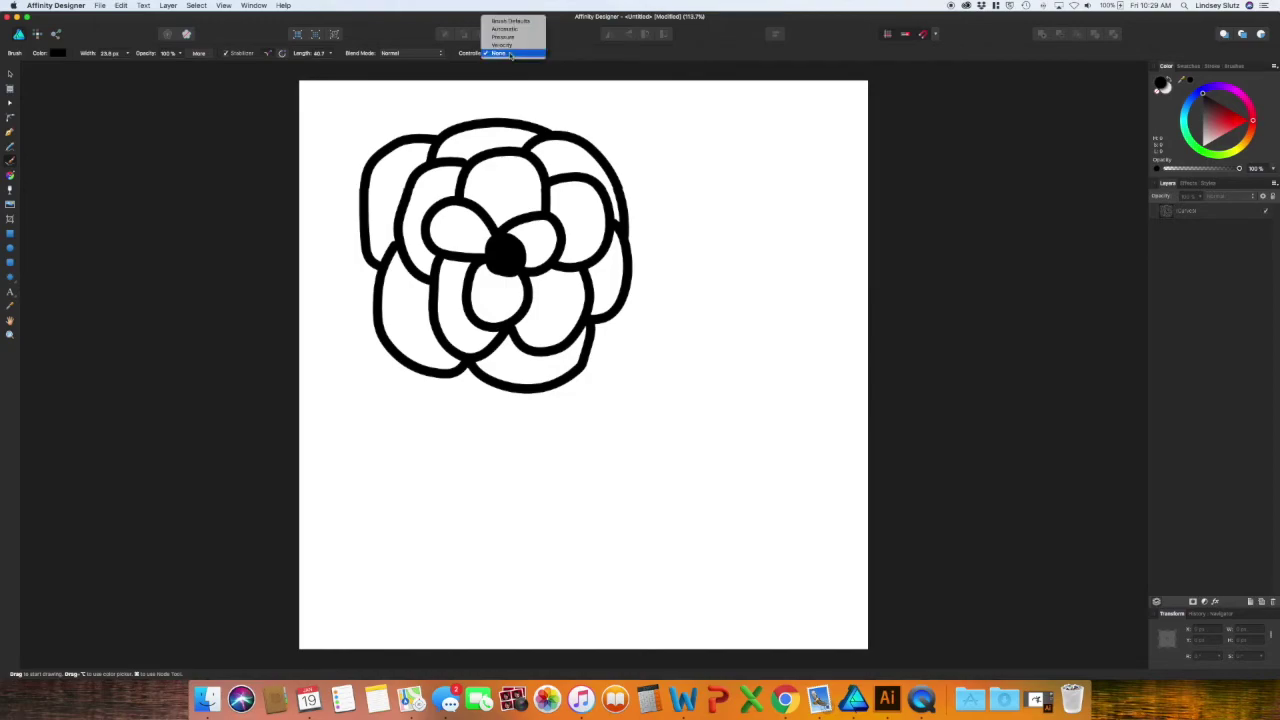
# - Set the Paintbrush width Controller to Pressure
pyautogui.click(503, 37)
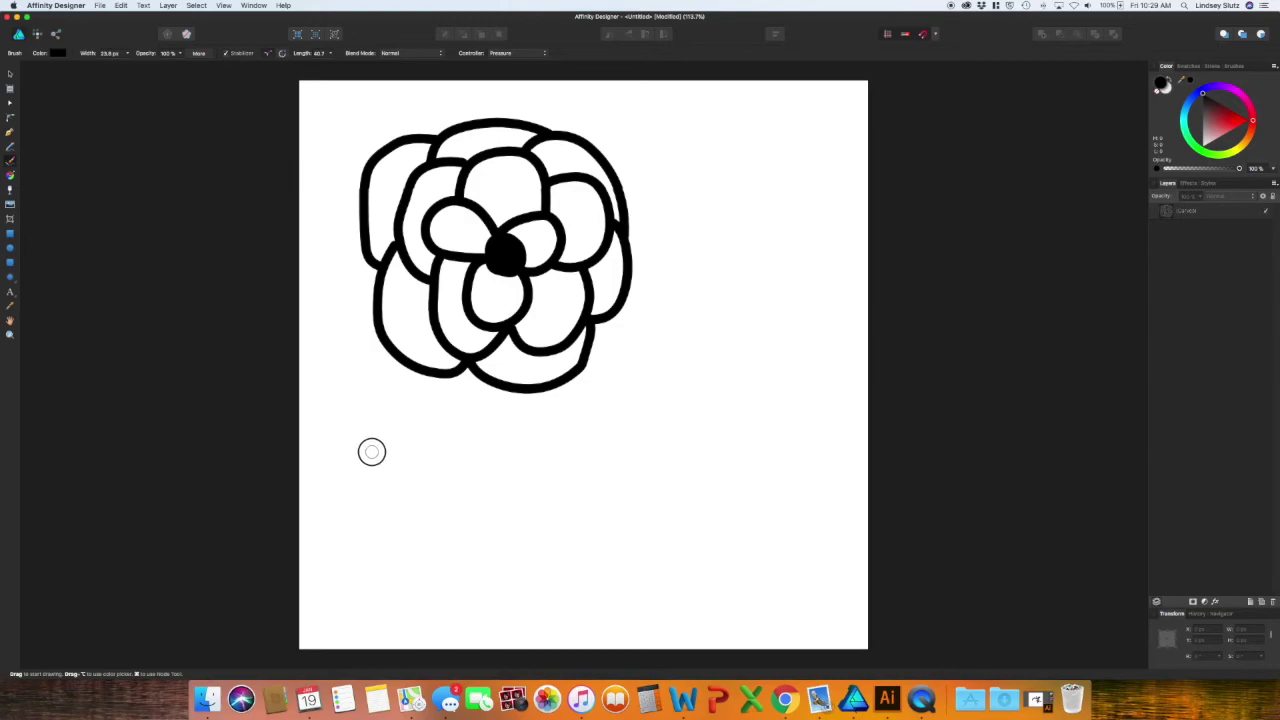
# - Paint a wavy line below the flower, thin at the left and thickening toward the right
pyautogui.moveTo(371, 451)
pyautogui.mouseDown()
pyautogui.moveTo(448, 419)
pyautogui.moveTo(479, 453)
pyautogui.moveTo(505, 451)
pyautogui.moveTo(539, 414)
pyautogui.moveTo(573, 406)
pyautogui.moveTo(600, 444)
pyautogui.moveTo(646, 453)
pyautogui.moveTo(699, 398)
pyautogui.moveTo(728, 398)
pyautogui.moveTo(779, 454)
pyautogui.moveTo(869, 397)
pyautogui.mouseUp()
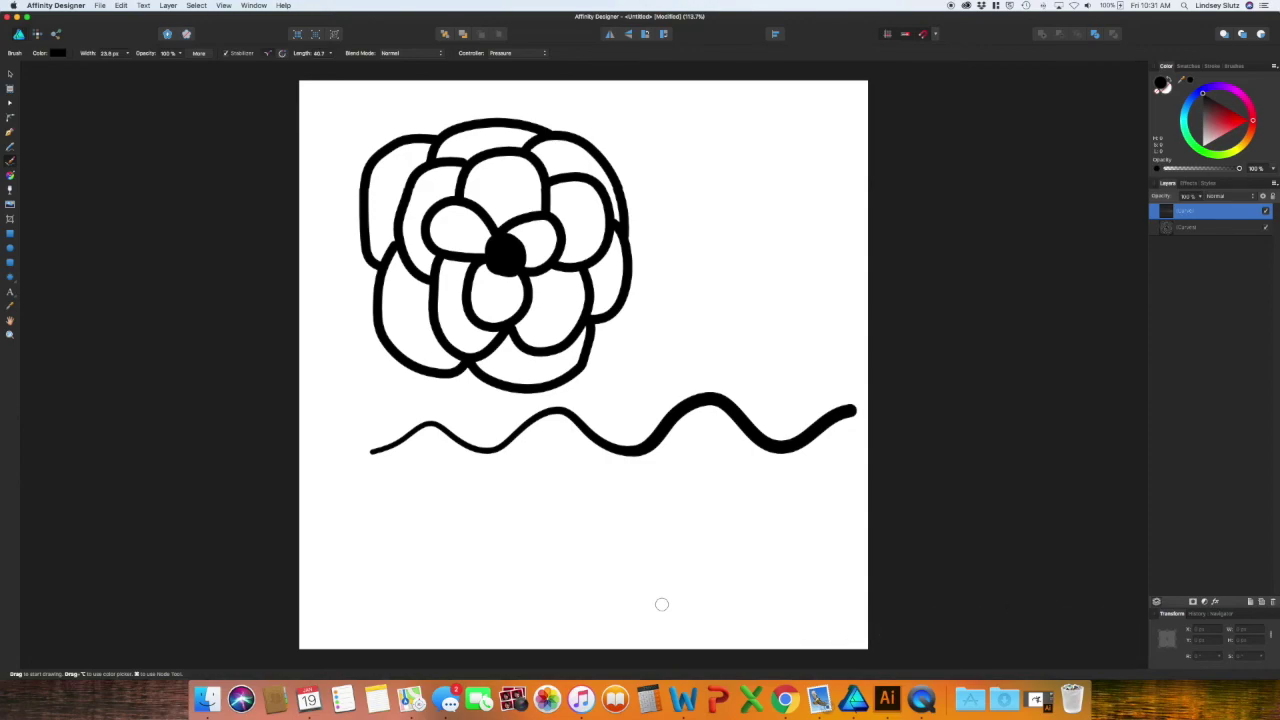
pyautogui.click(170, 5)
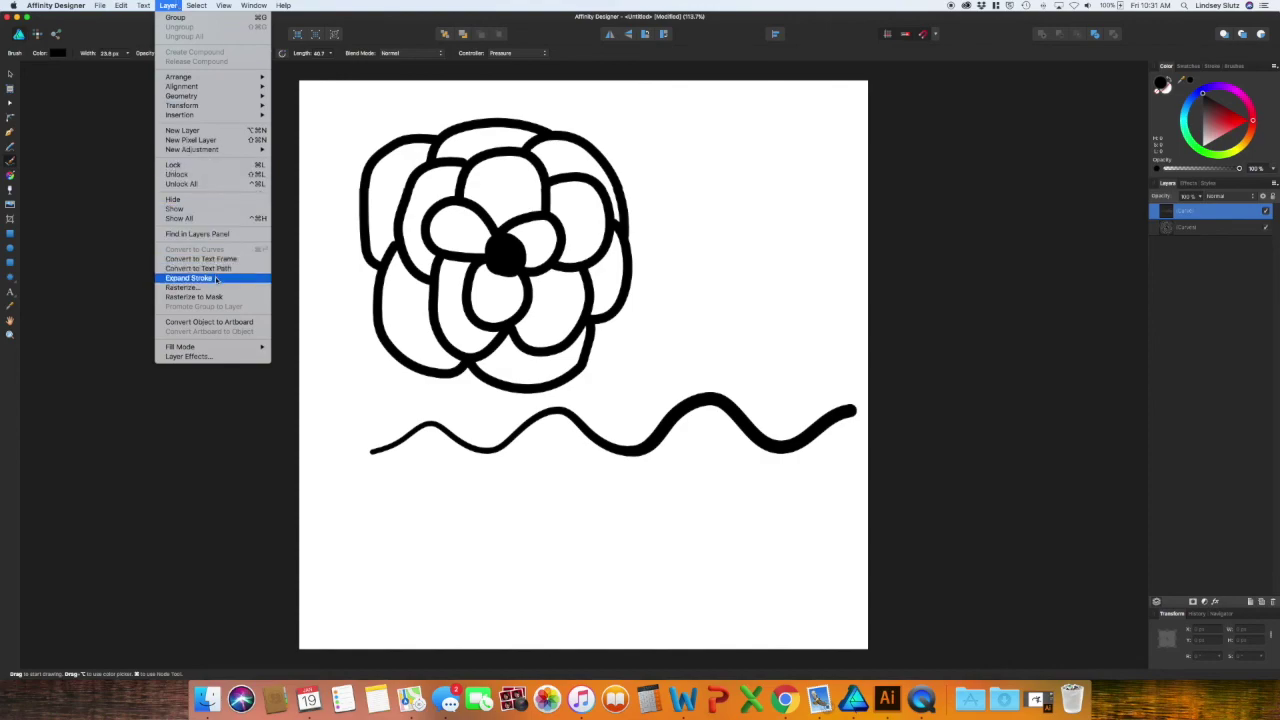
pyautogui.click(779, 262)
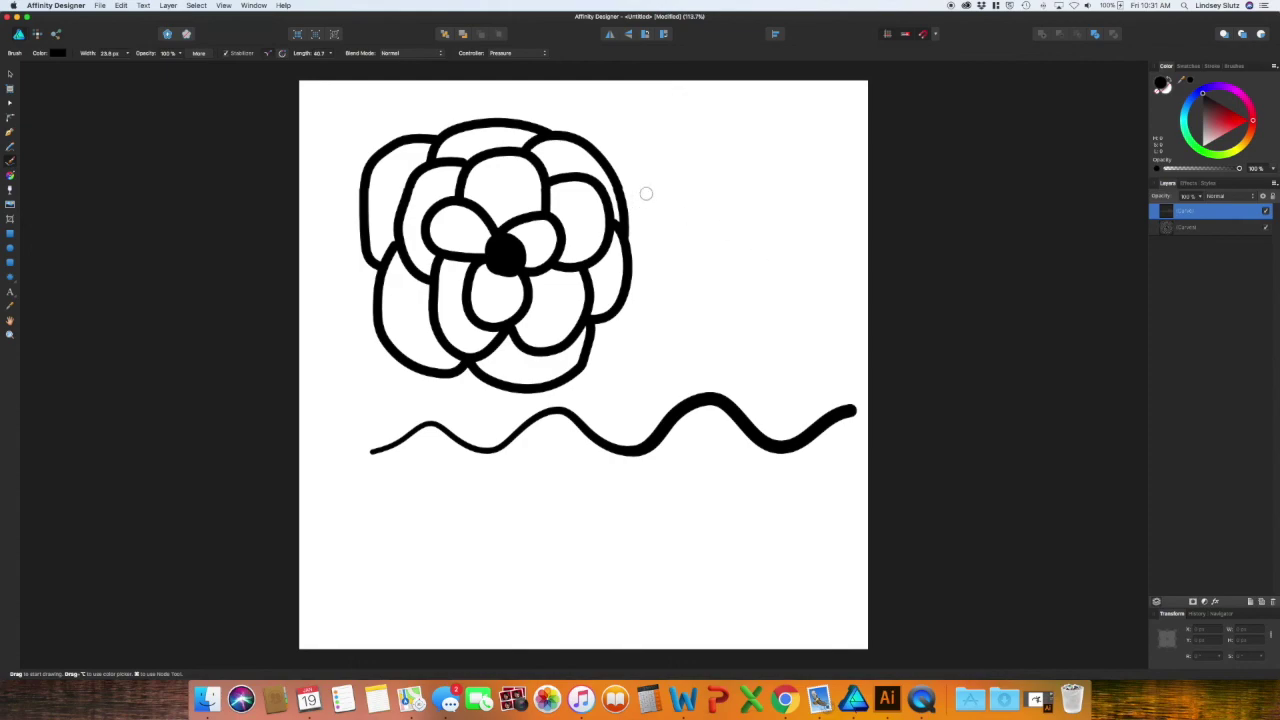